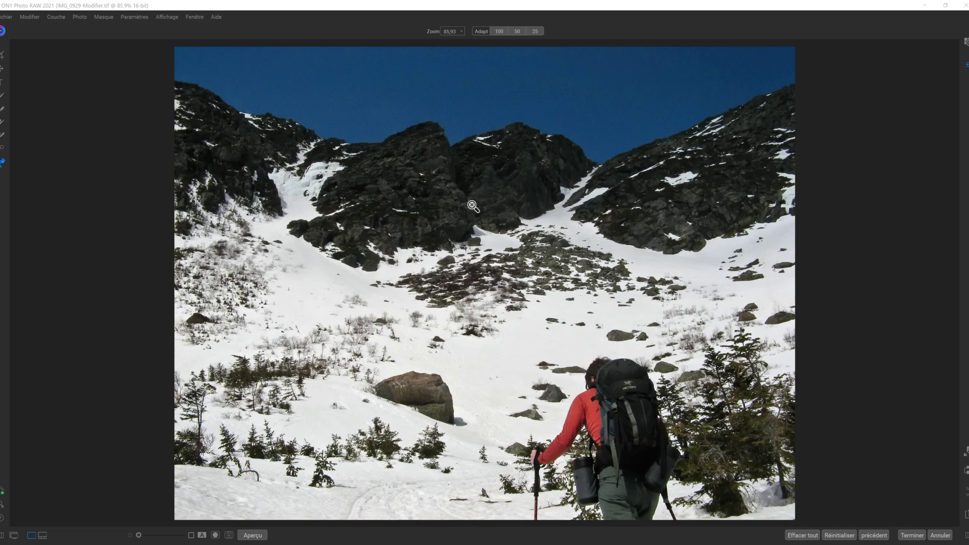
Examine the distant boulder field and the foot of the cliffs at 350% zoom, and fit the photo to the window again
click(461, 31)
drag(442, 39, 456, 40)
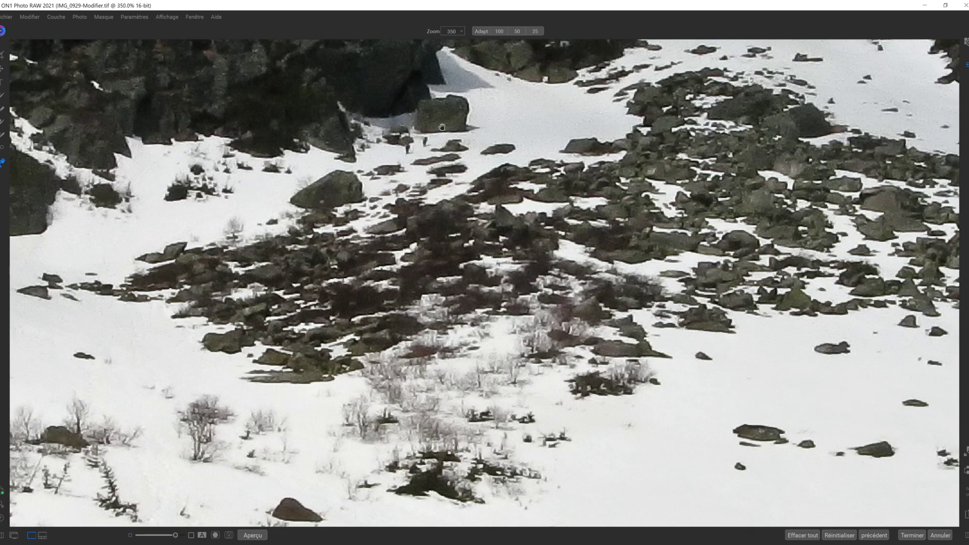
click(460, 33)
drag(457, 40, 448, 40)
click(479, 32)
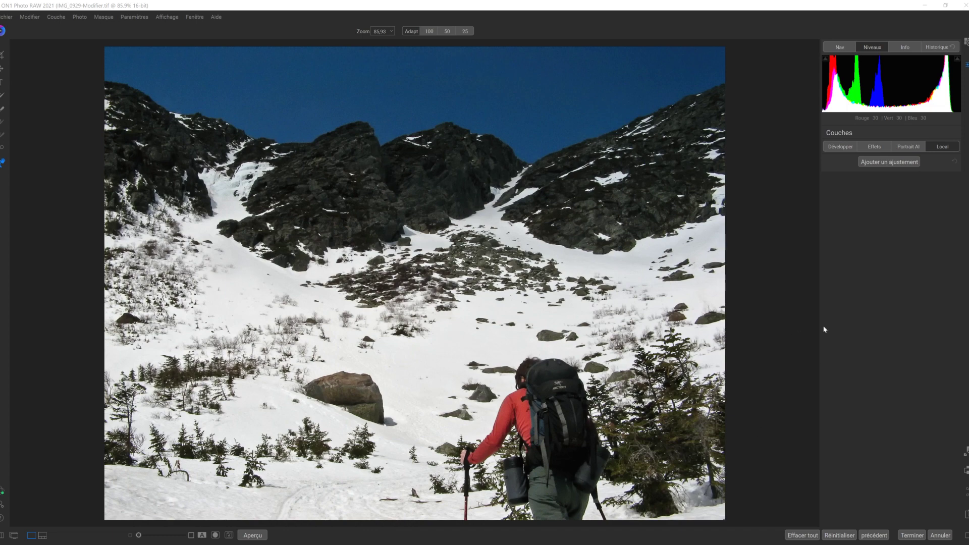
Add a local adjustment and set it to paint with solid white (#ffffff)
click(891, 162)
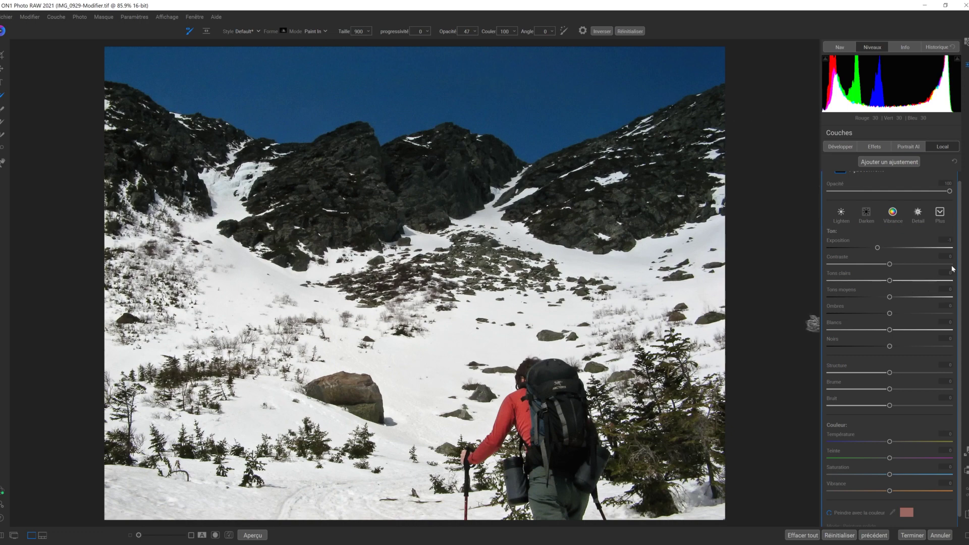
scroll(934, 303, up, 1)
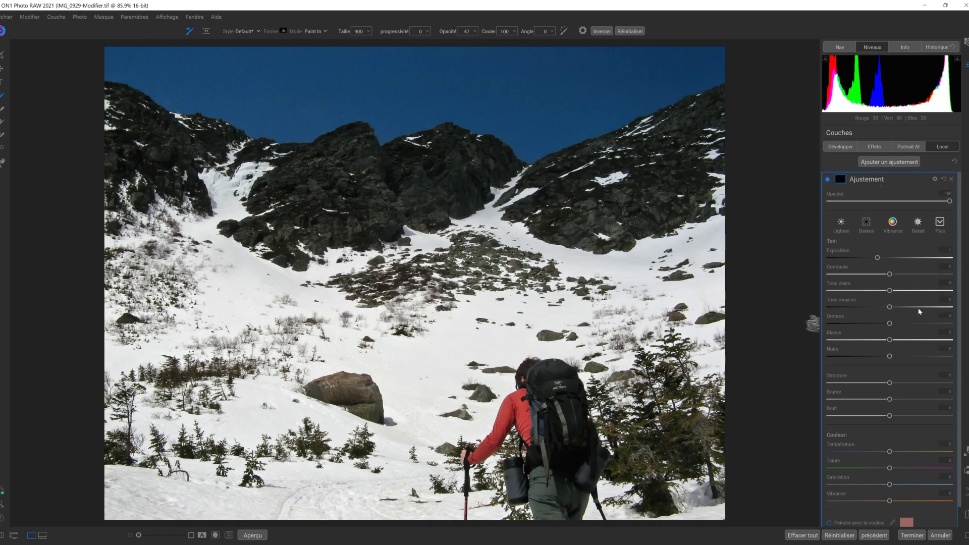
scroll(901, 354, down, 2)
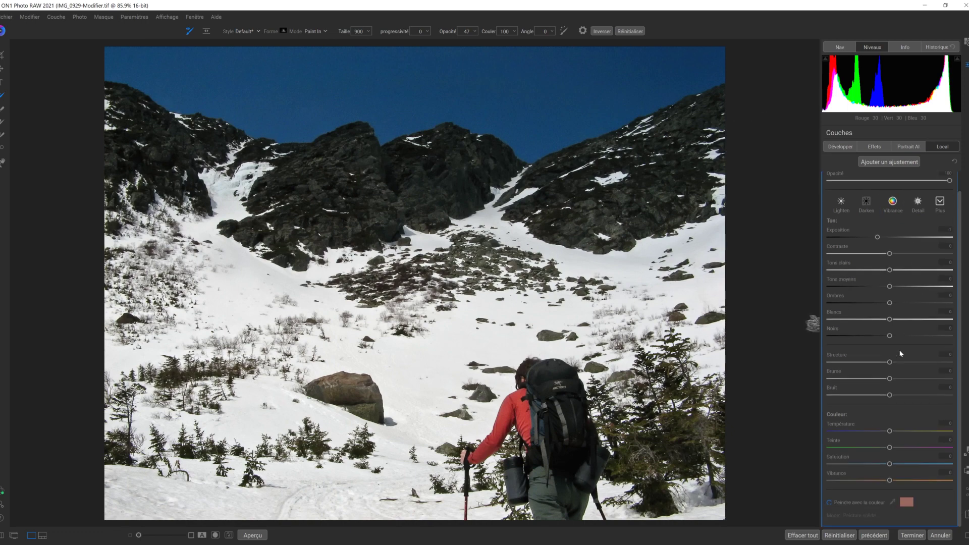
click(830, 503)
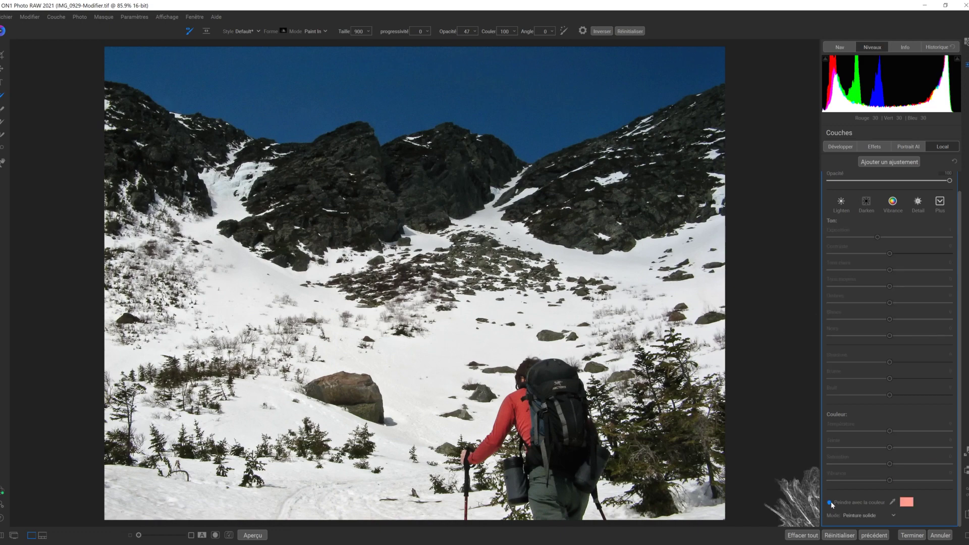
click(907, 502)
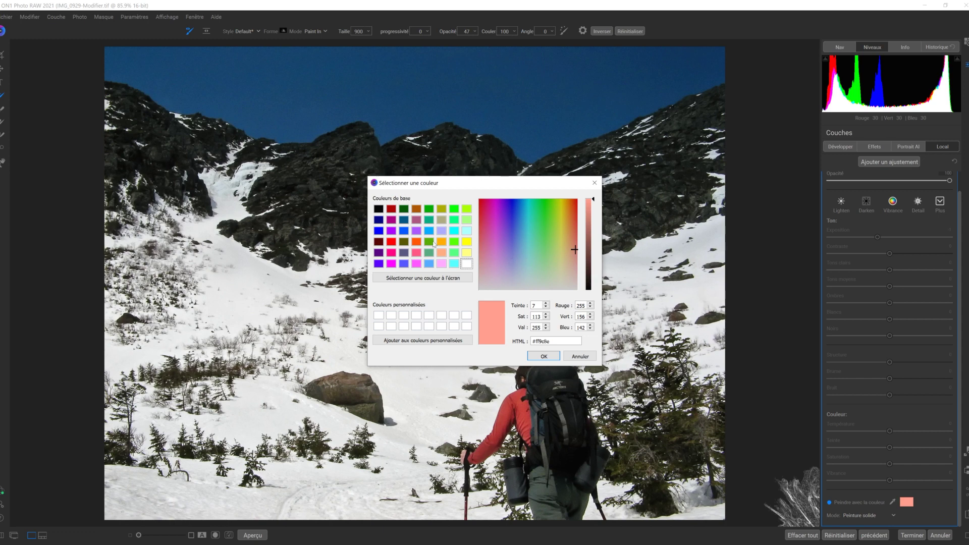
click(467, 264)
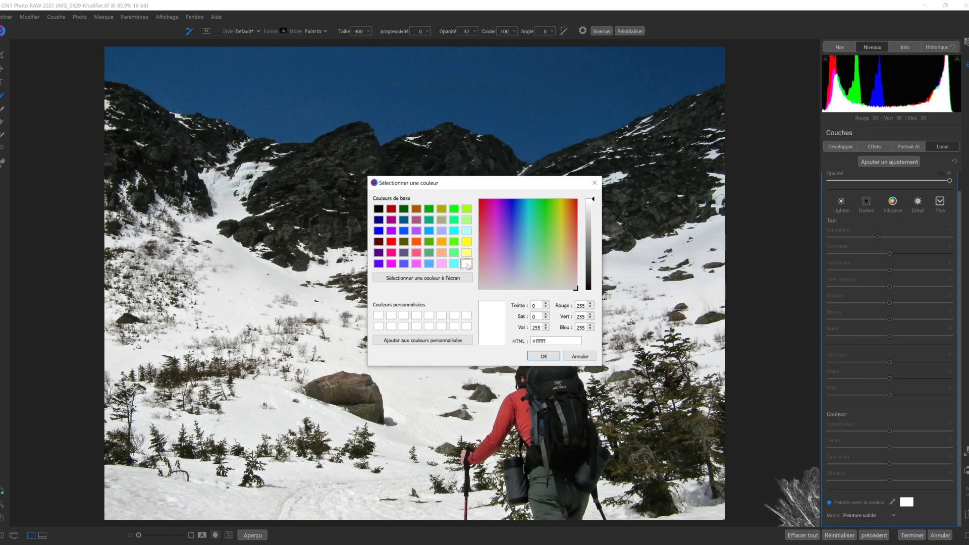
click(550, 358)
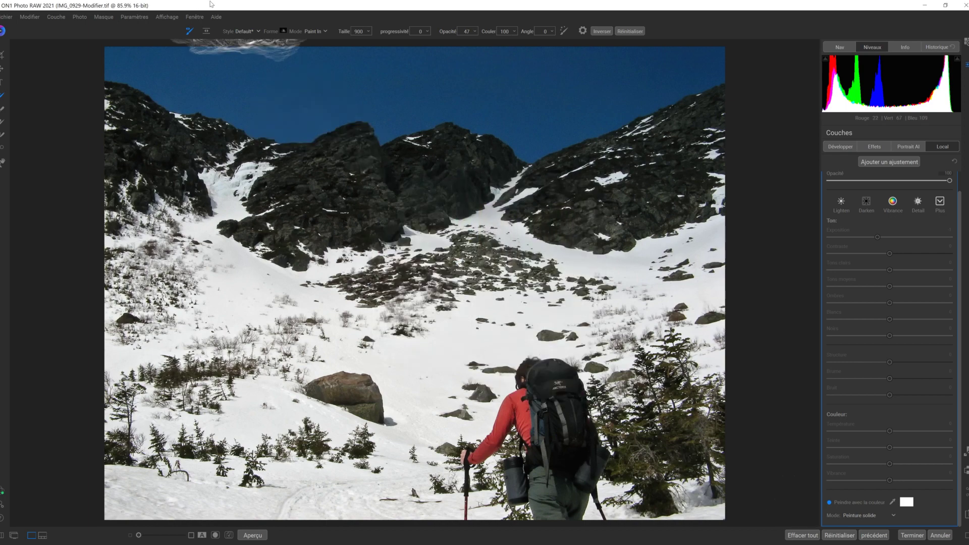
Choose the billowy cloud shape from the Nature brushes and set the brush size to 600
click(282, 32)
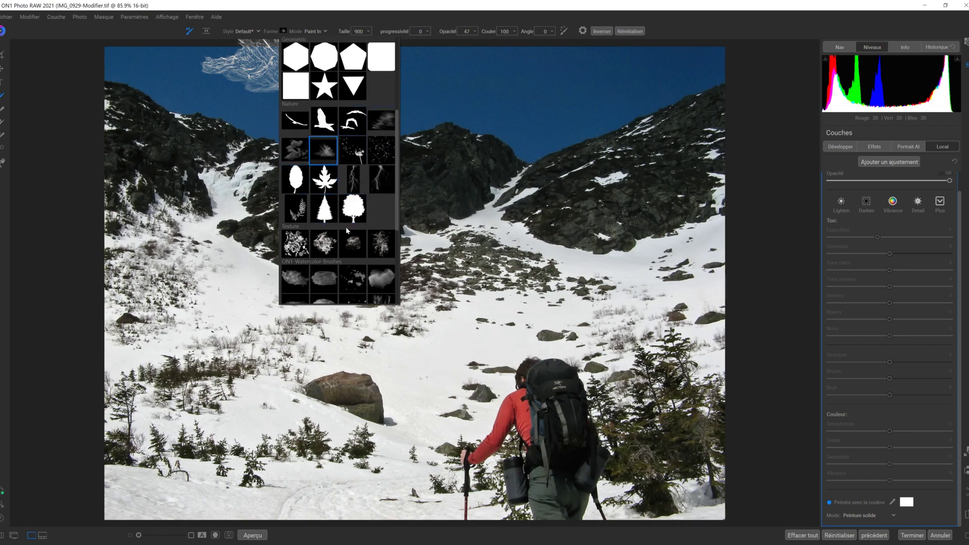
click(296, 152)
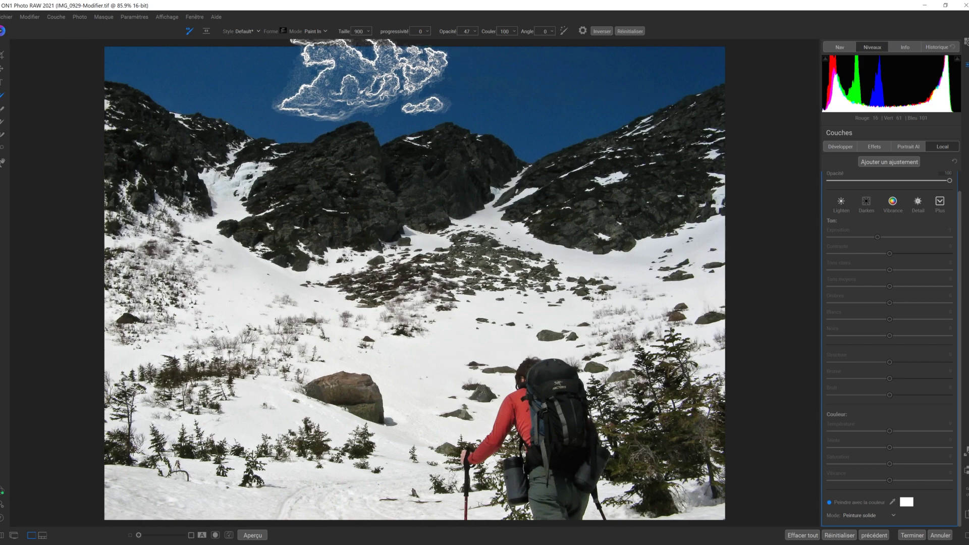
click(370, 32)
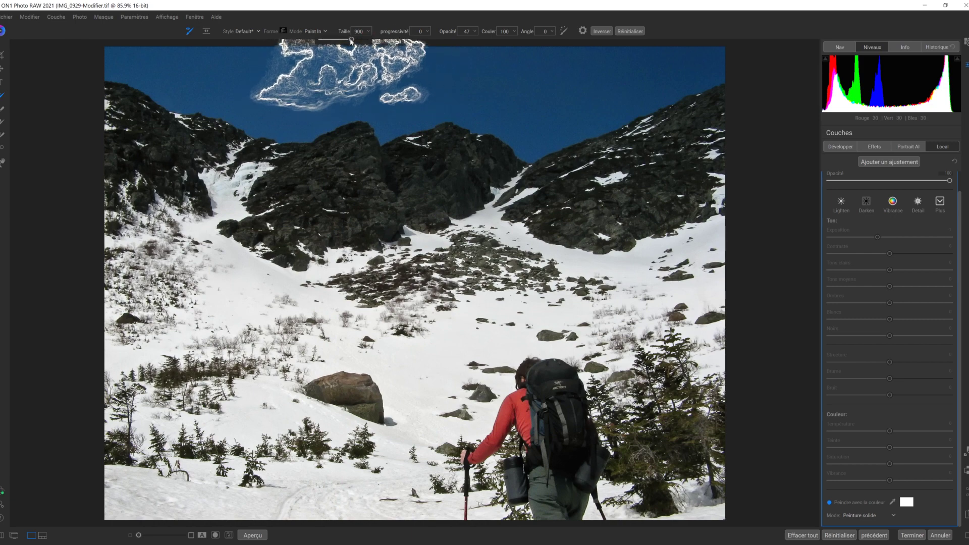
drag(352, 40, 348, 41)
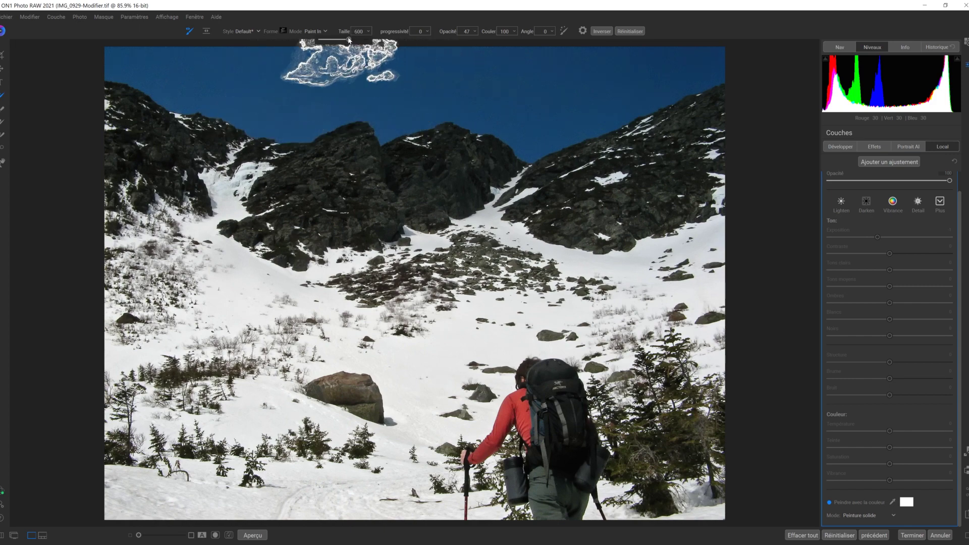
Try a white cloud stamp in the sky at 100 opacity and reset the painted mask
click(428, 34)
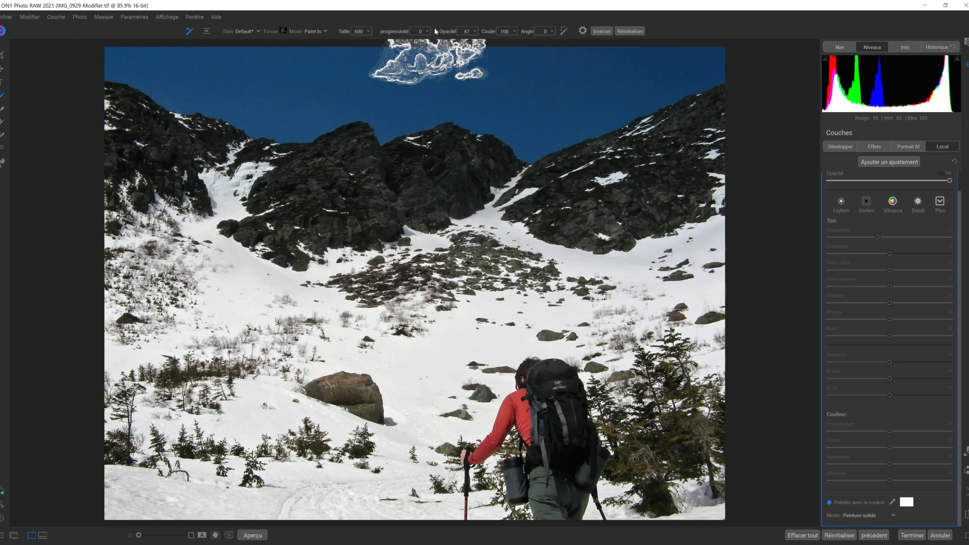
click(474, 32)
drag(449, 40, 476, 41)
mouse_move(477, 42)
mouse_down()
mouse_move(443, 42)
mouse_move(474, 42)
mouse_up()
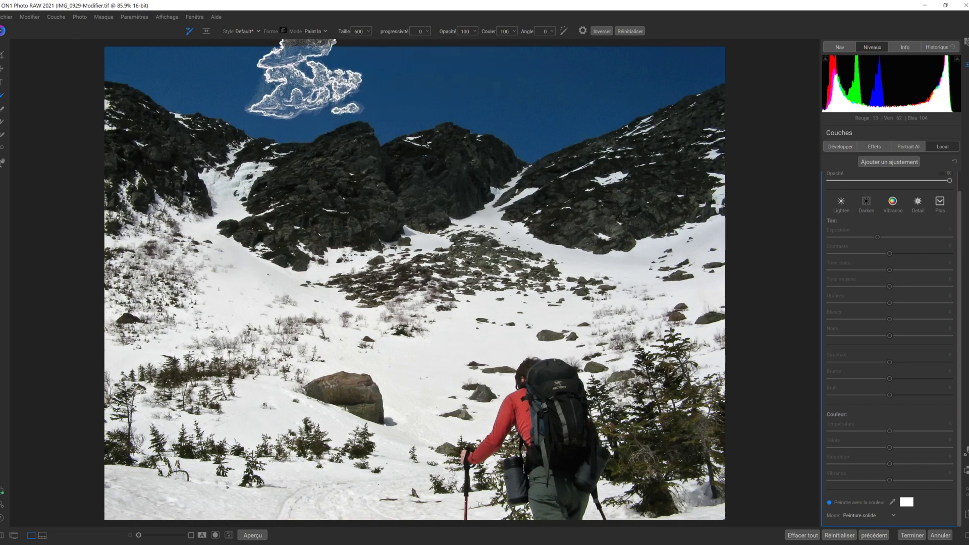
click(305, 79)
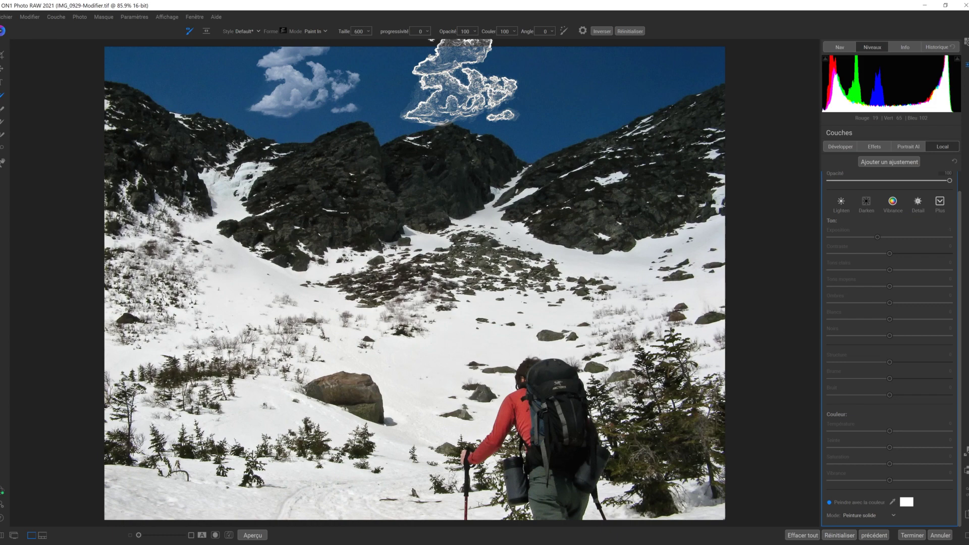
click(630, 32)
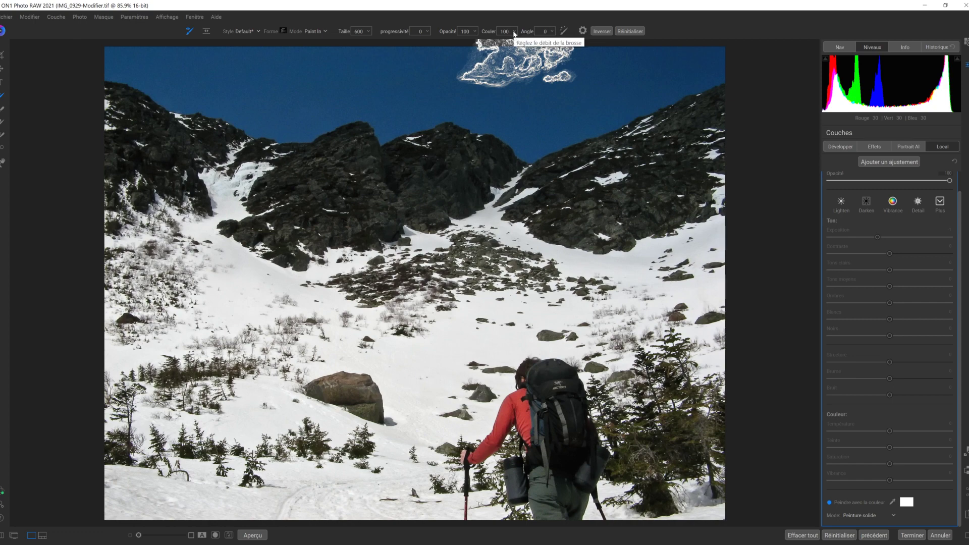
Stamp a faint white cloud in the sky above the left peaks with brush size 700, opacity 39 and angle 29
click(552, 31)
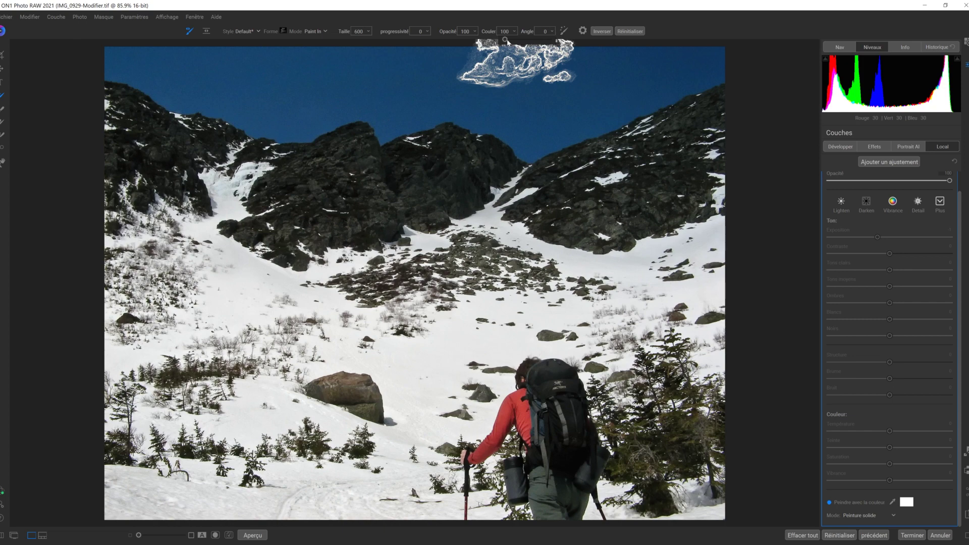
mouse_move(506, 40)
mouse_down()
mouse_move(527, 35)
mouse_move(504, 41)
mouse_up()
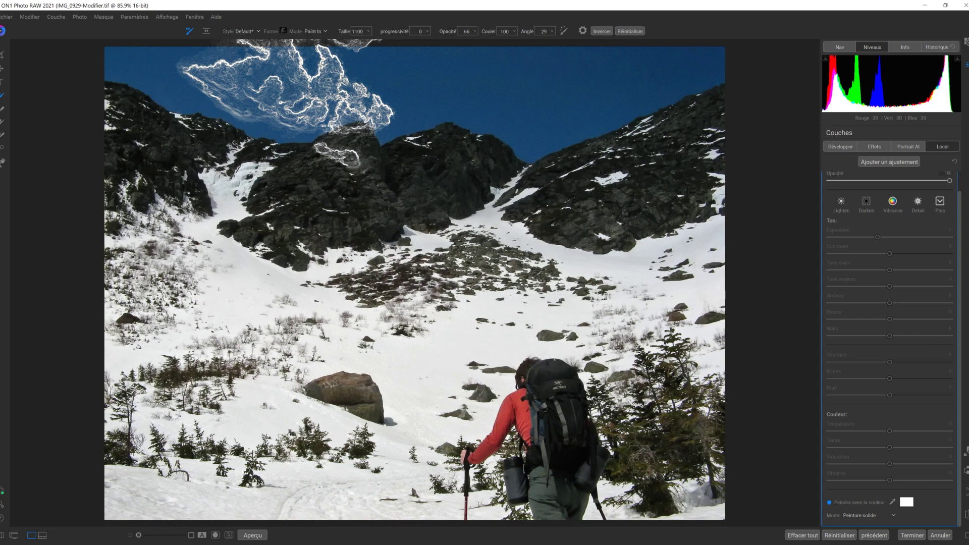
click(368, 32)
drag(360, 41, 350, 42)
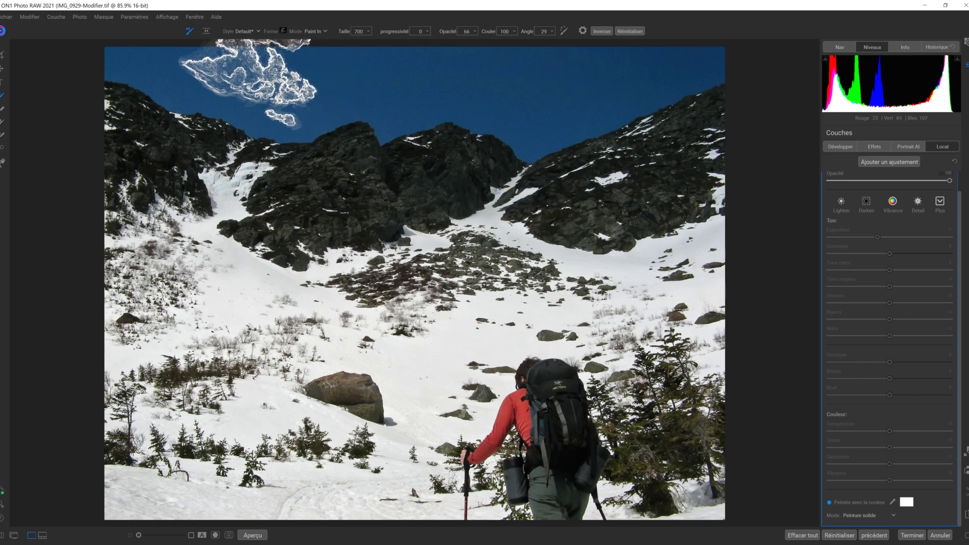
click(474, 32)
drag(458, 41, 445, 41)
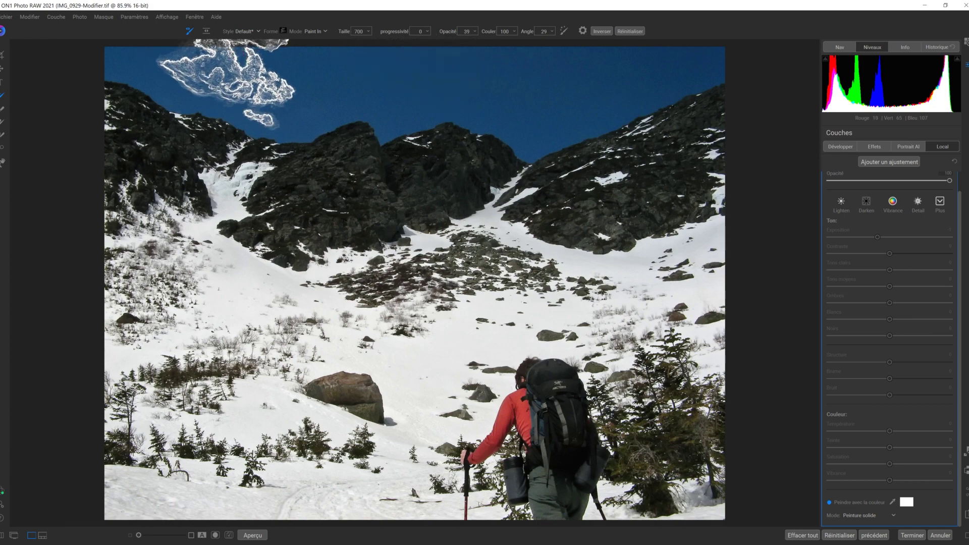
click(226, 73)
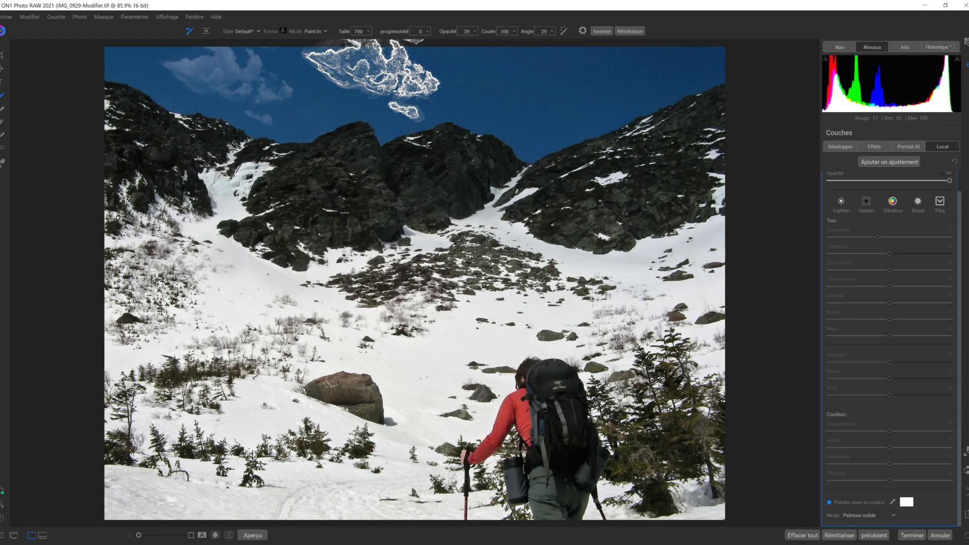
Stamp a second, overlapping cloud just right of the first with brush angle 184 and opacity 53
click(552, 32)
drag(509, 40, 528, 39)
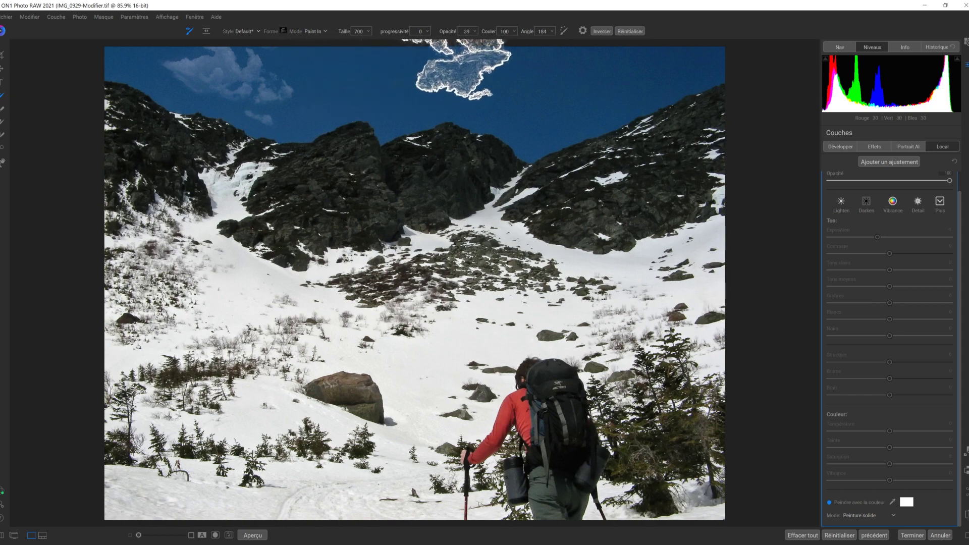
click(475, 32)
drag(445, 40, 452, 40)
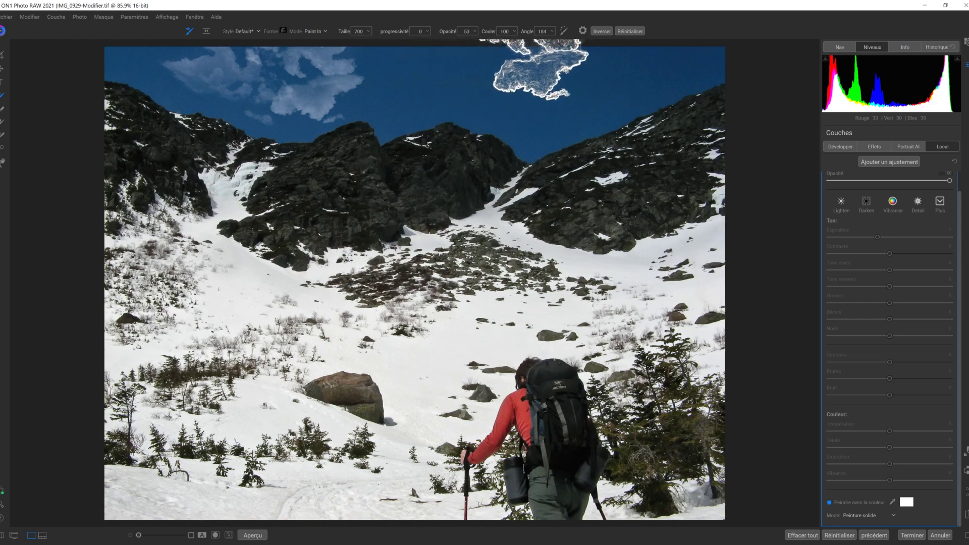
Set the brush angle to 33 and opacity to 44, stamp a cloud above the central peak, and undo that stamp
click(553, 32)
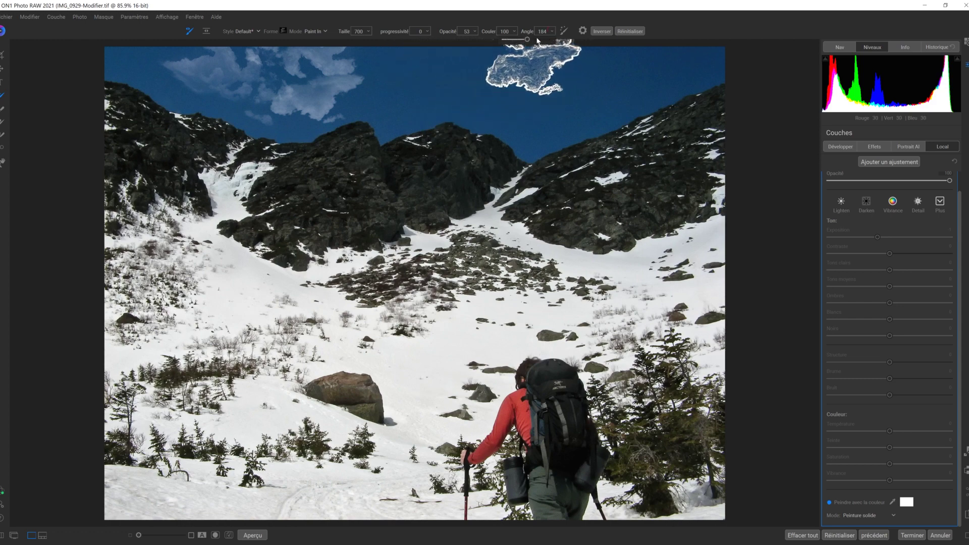
drag(531, 40, 509, 50)
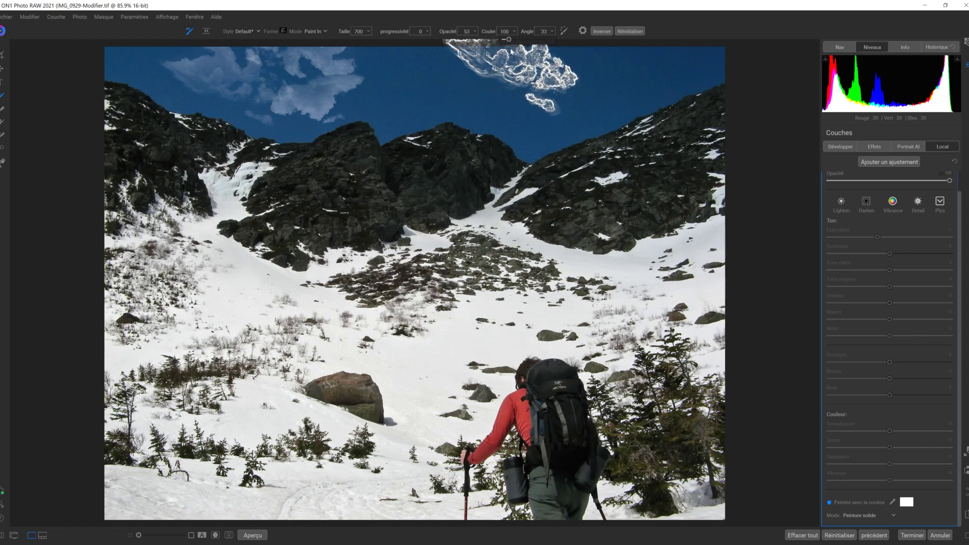
click(474, 32)
drag(452, 40, 447, 41)
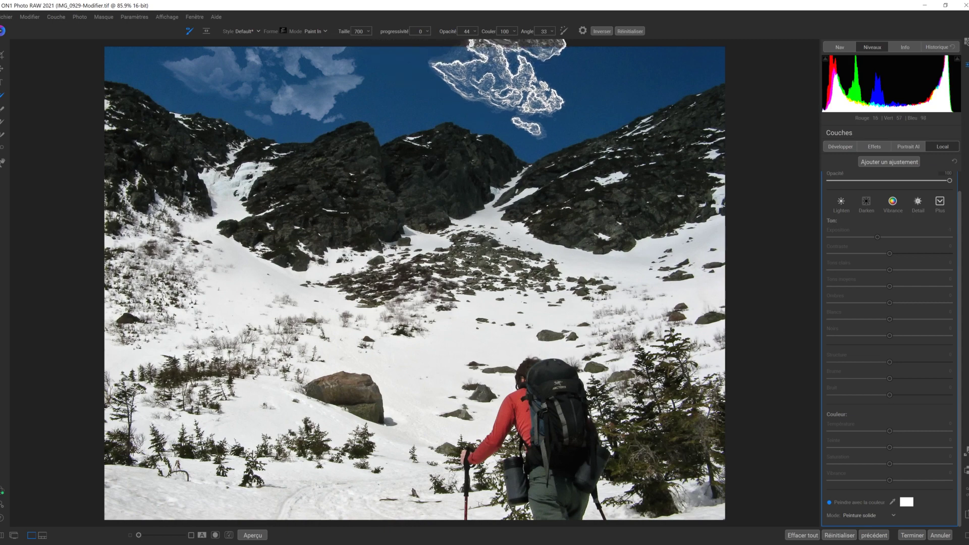
click(497, 83)
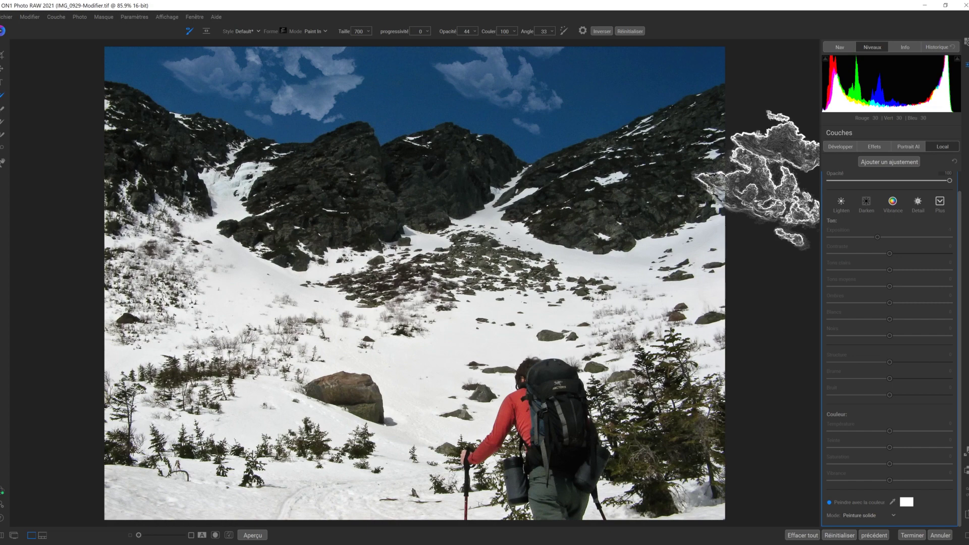
key(ctrl+z)
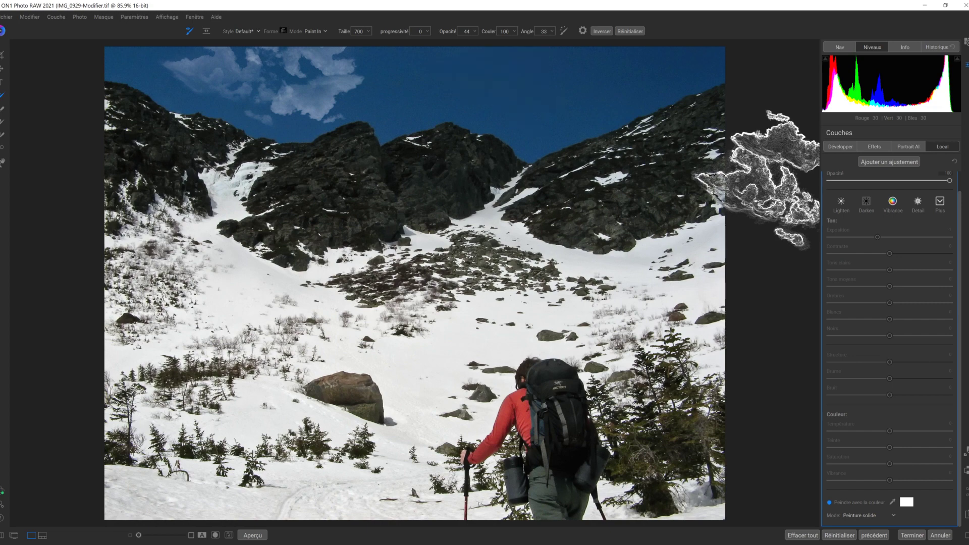
Set the brush angle to 0 and stamp a cloud in the sky above the right-hand slope
click(552, 32)
mouse_move(509, 42)
mouse_down()
mouse_move(524, 38)
mouse_move(503, 43)
mouse_up()
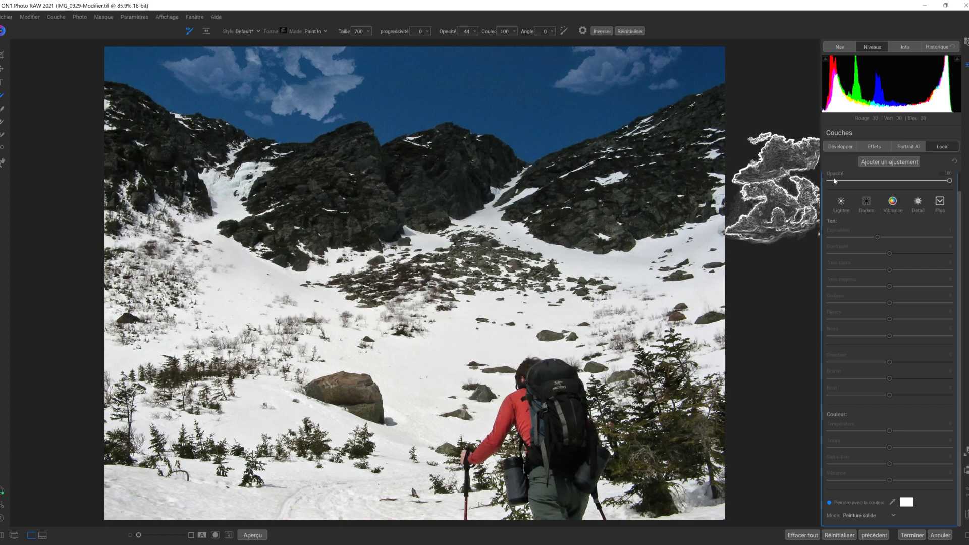
Add a second local adjustment and set it to paint with solid black (#000000)
click(891, 162)
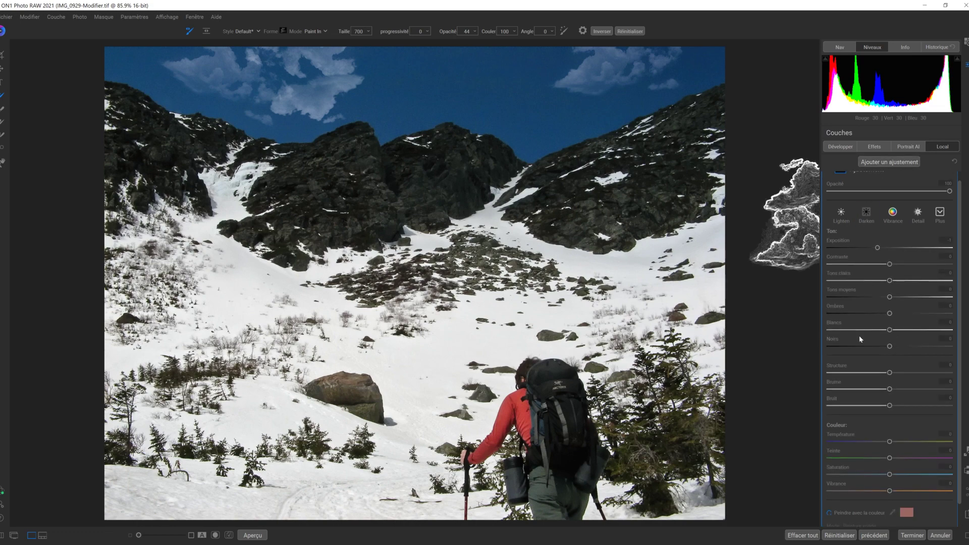
click(830, 513)
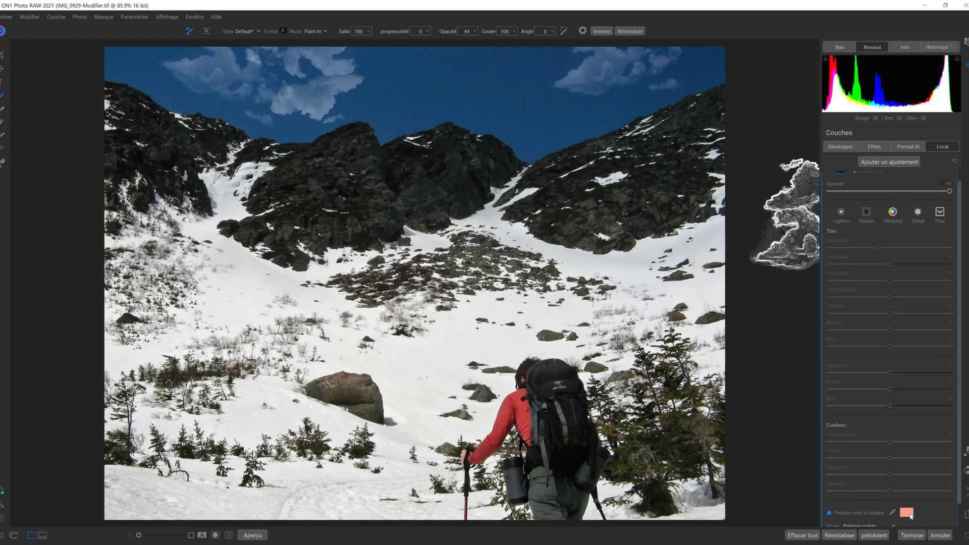
click(911, 514)
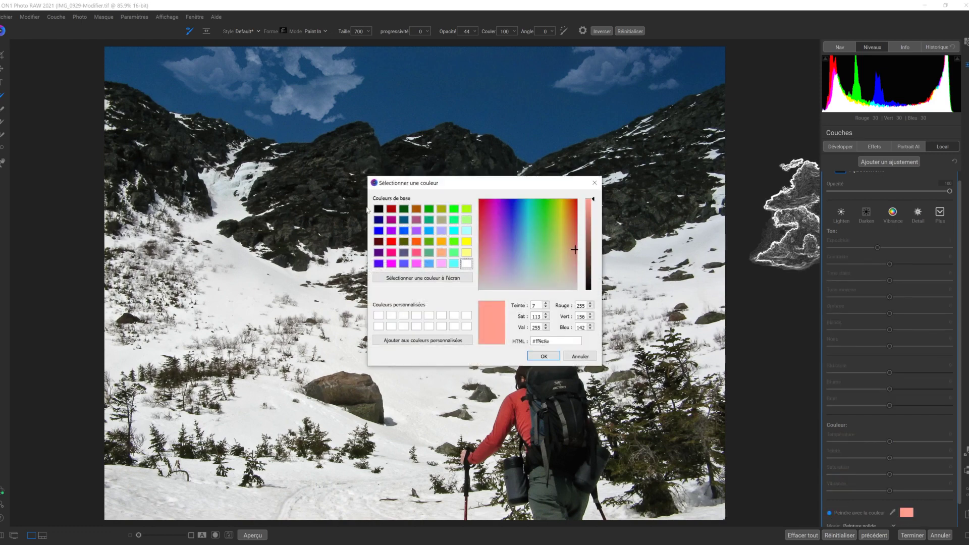
click(378, 209)
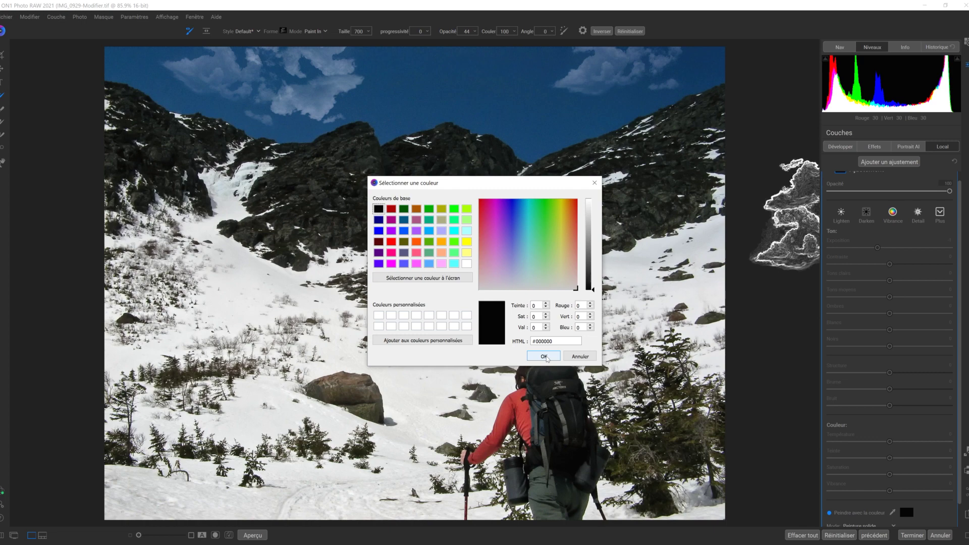
click(544, 357)
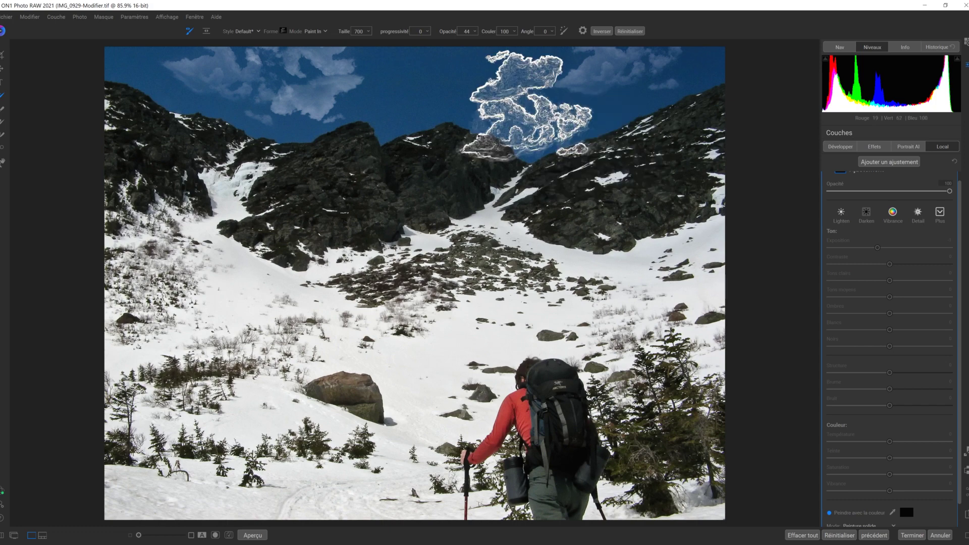
Choose the gliding bird brush shape, reduce its size to 50, and stamp a tiny black bird in the sky near the mountain gap
click(285, 32)
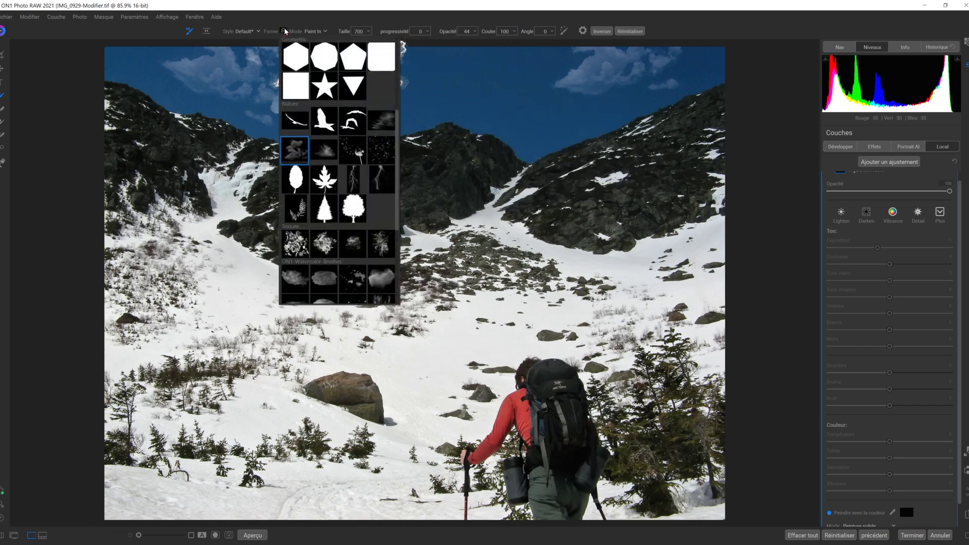
click(297, 124)
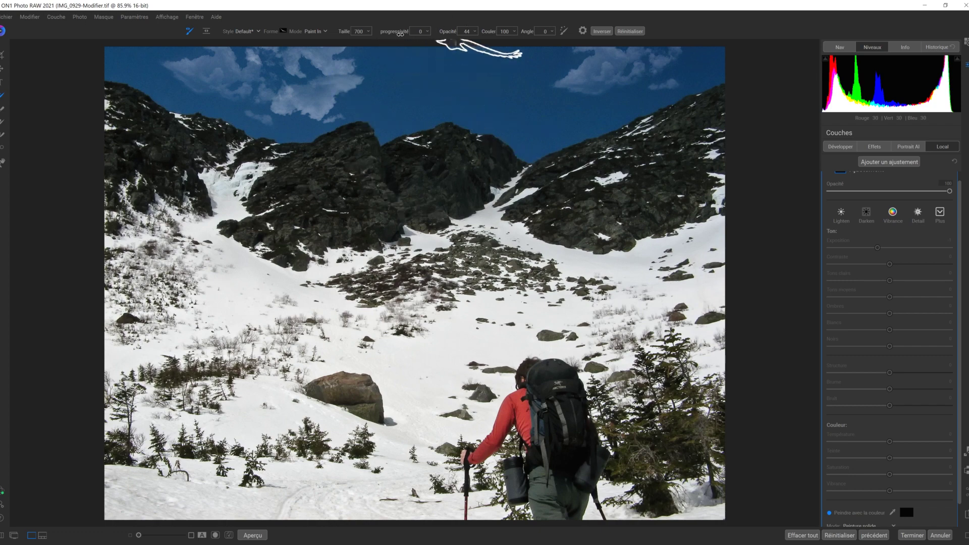
click(369, 32)
drag(350, 40, 340, 39)
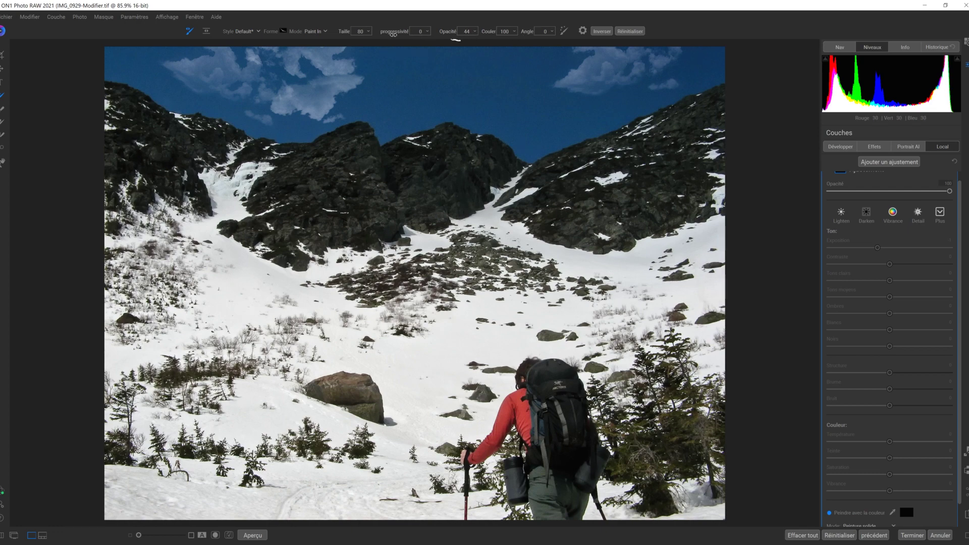
click(369, 32)
drag(339, 43, 337, 41)
Delete the local adjustment that holds the black bird
scroll(966, 317, up, 1)
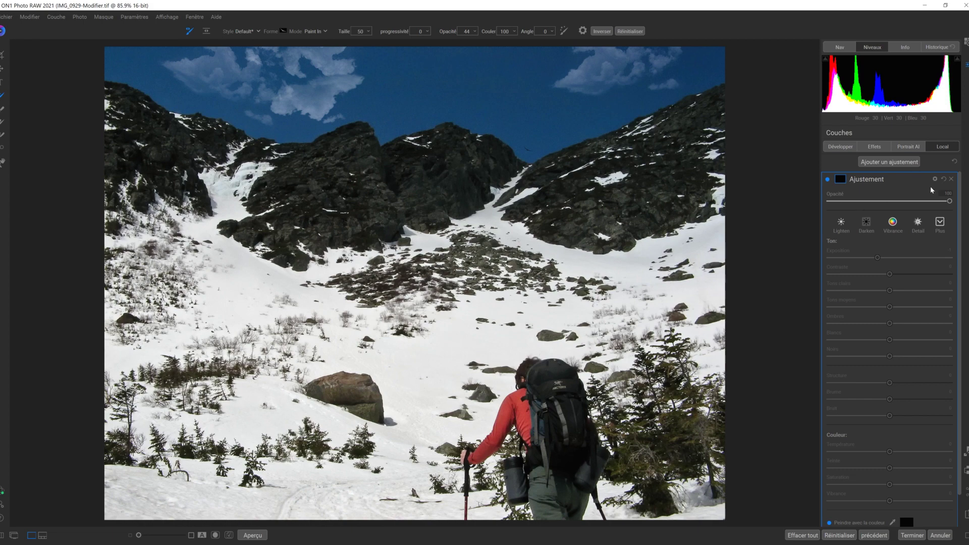
mouse_move(915, 185)
click(953, 181)
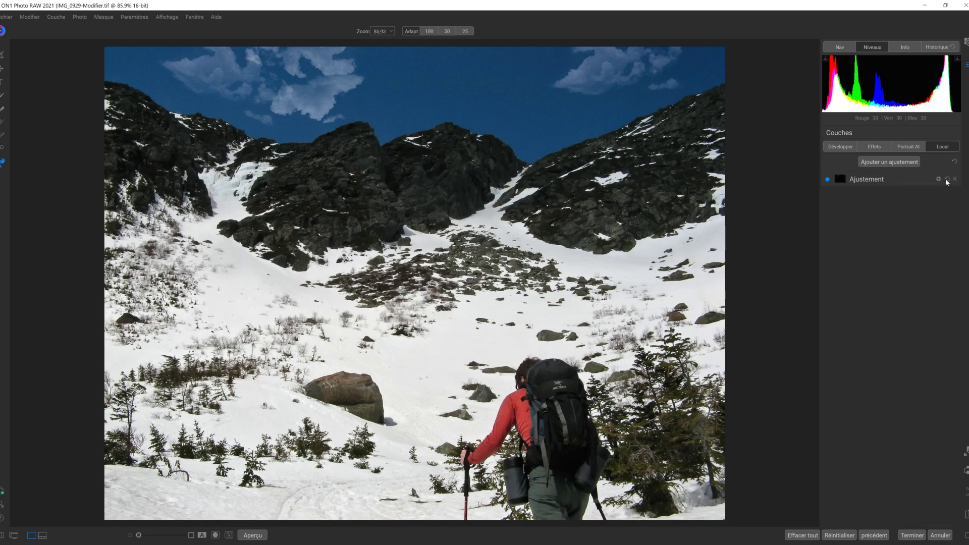